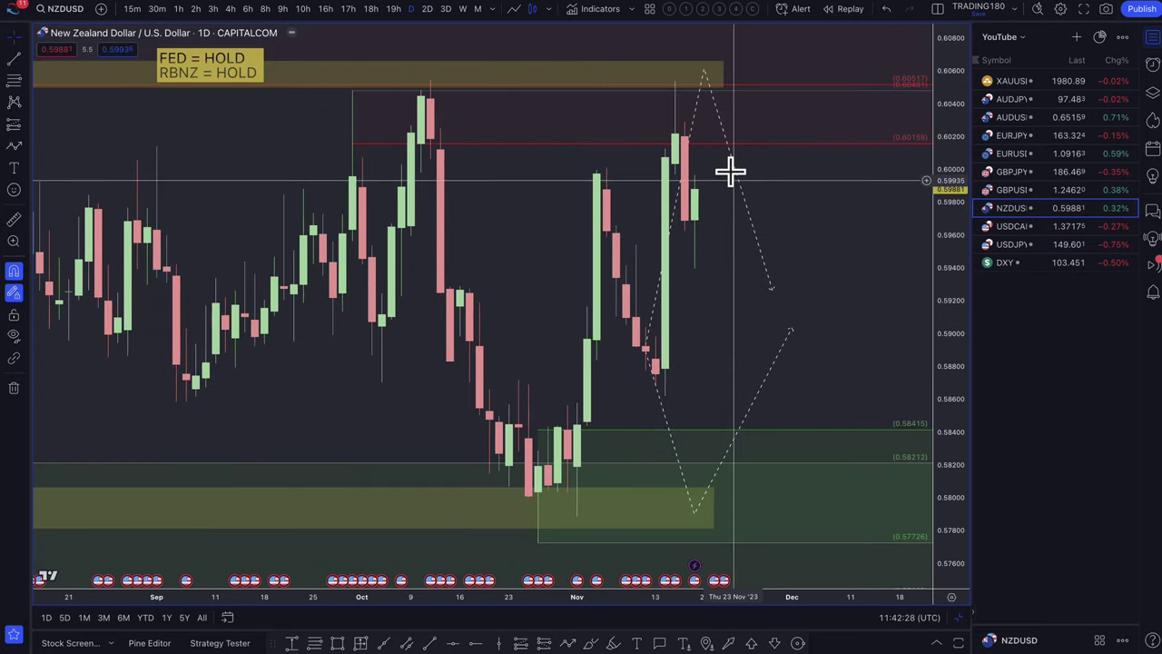
Step: Delete both dashed projected price paths from the NZDUSD chart
left_click(734, 171)
key("Delete")
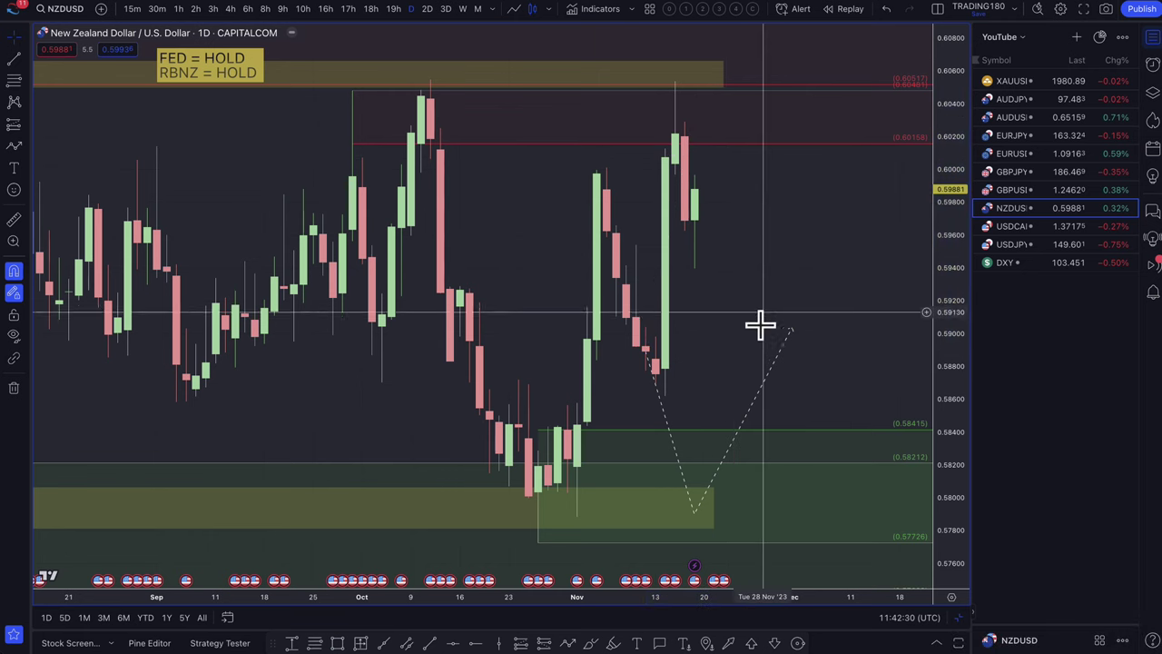
left_click(768, 372)
key("Delete")
scroll(768, 372, "down", 5)
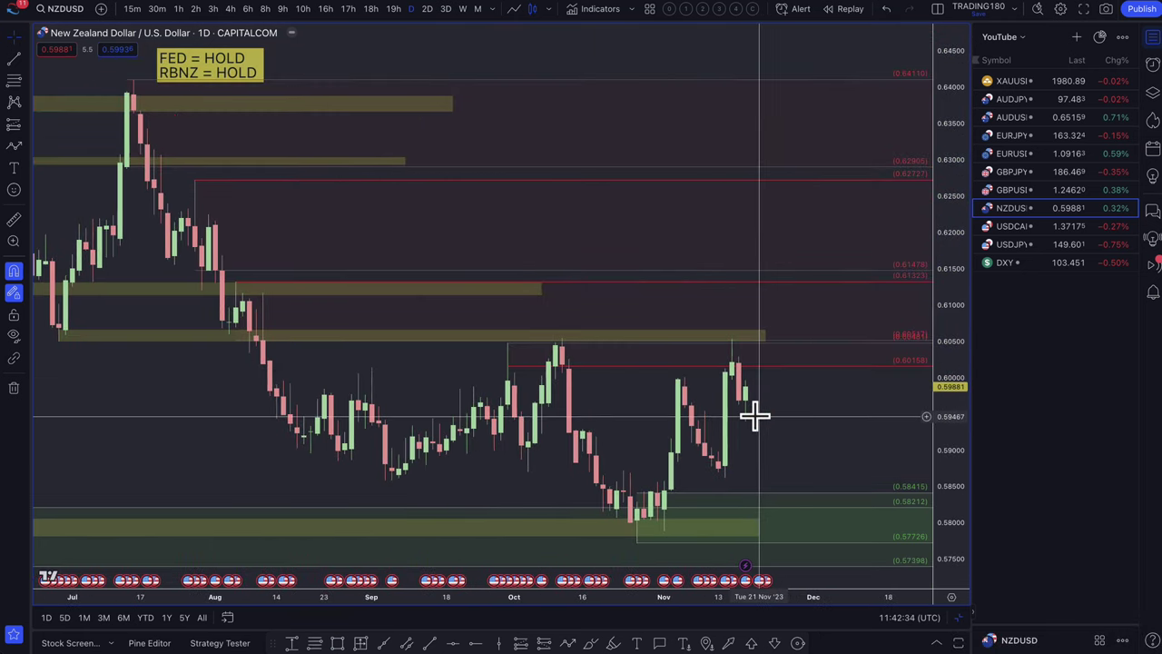
Step: Remove the 0.60158 level line and abandon the unfinished path drawing
left_click(13, 147)
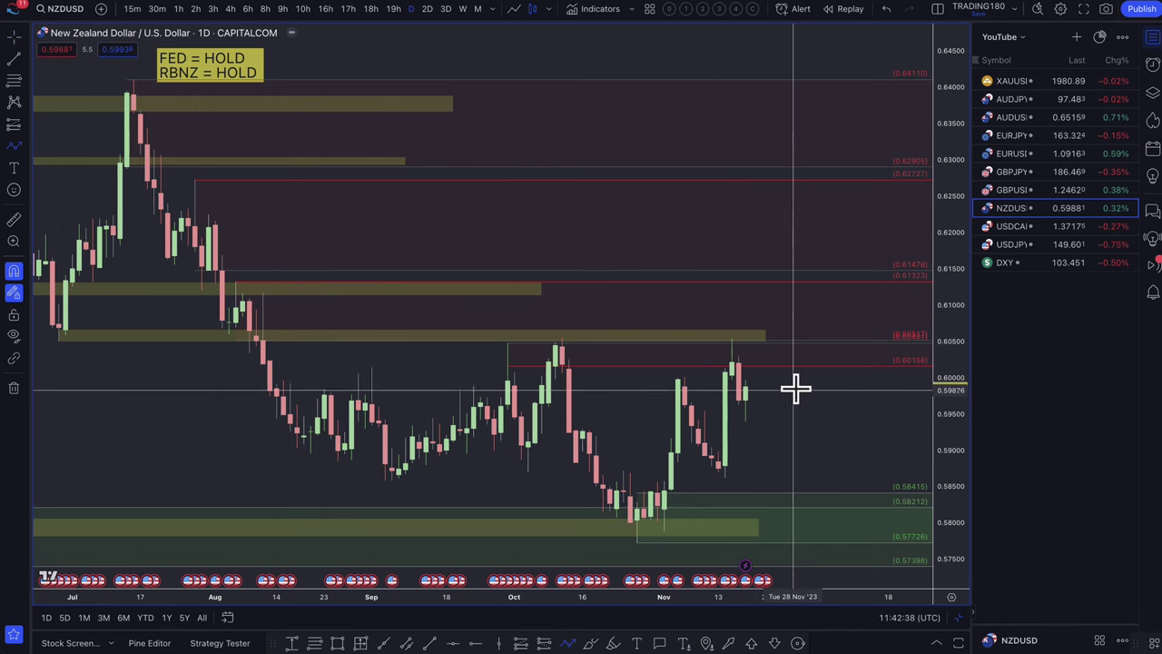
left_click(648, 366)
key("Delete")
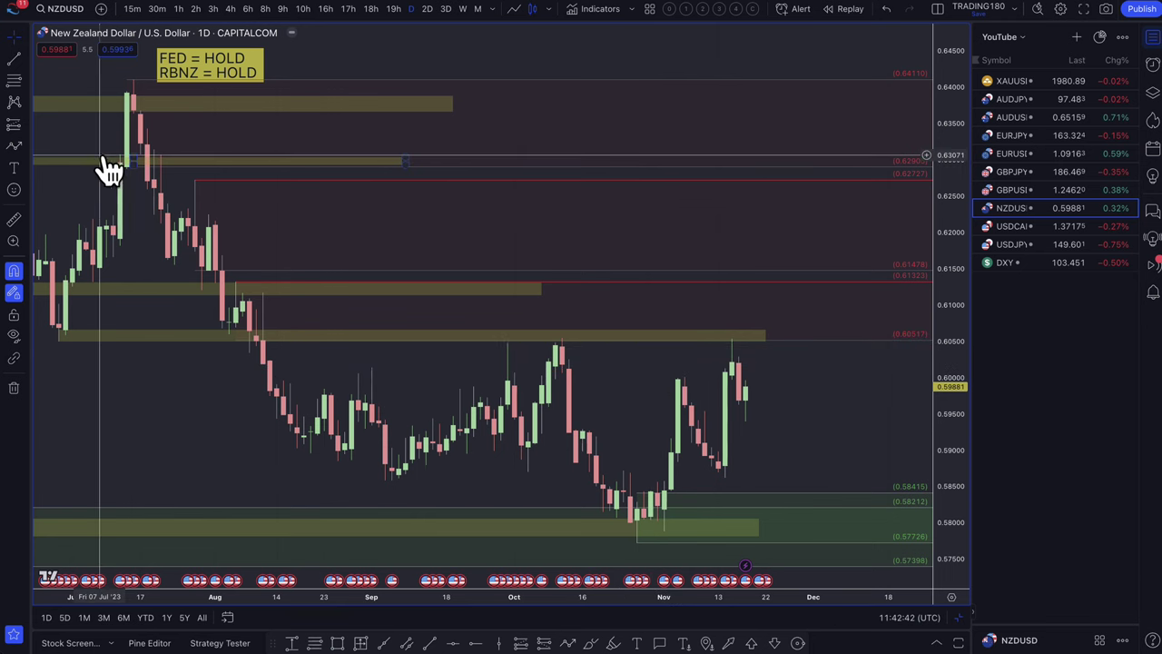
left_click(745, 400)
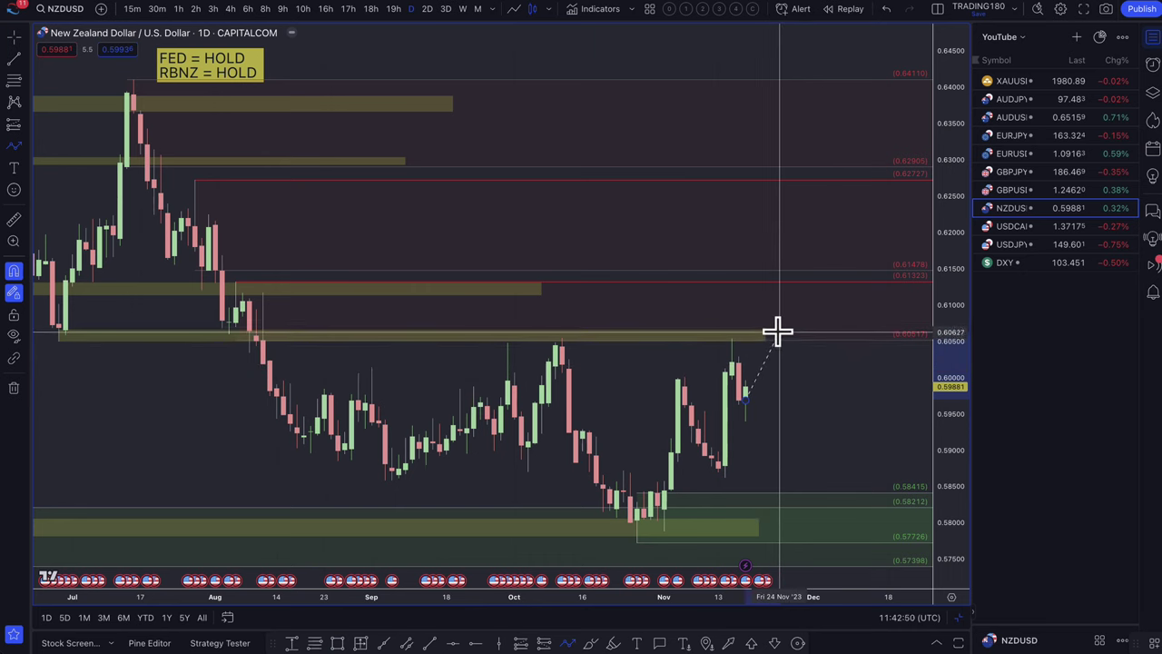
key("Escape")
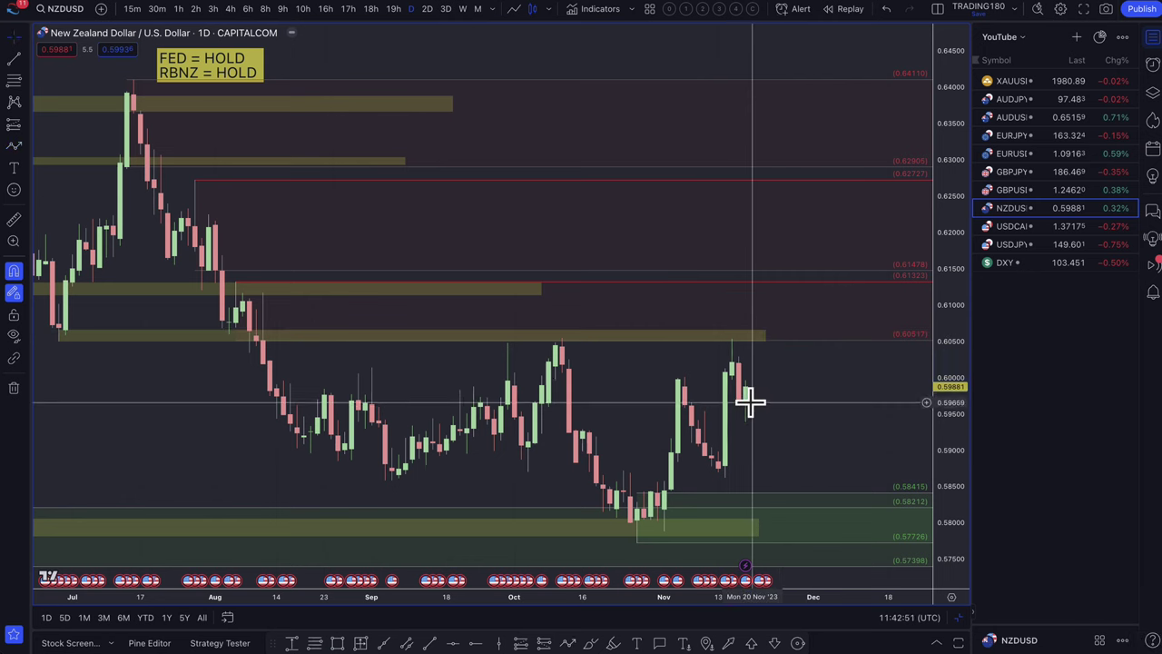
Step: Place horizontal rays at 0.58847 and 0.58620 styled with the '2. DEMAND' template
left_click(13, 80)
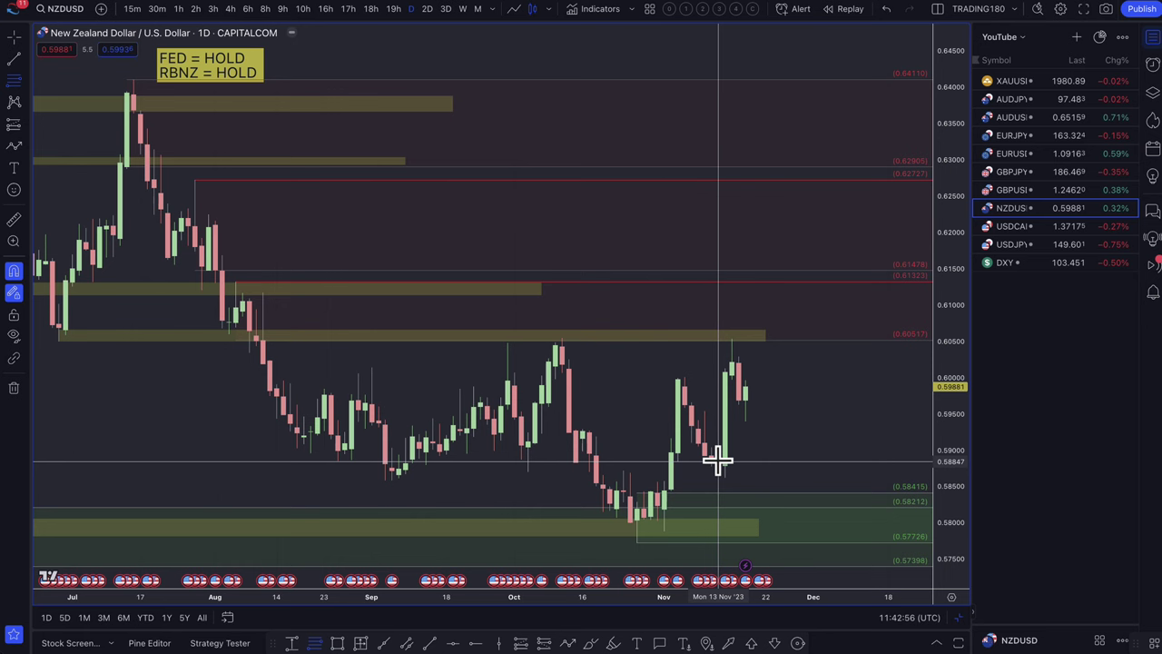
left_click(717, 461)
left_click(724, 478)
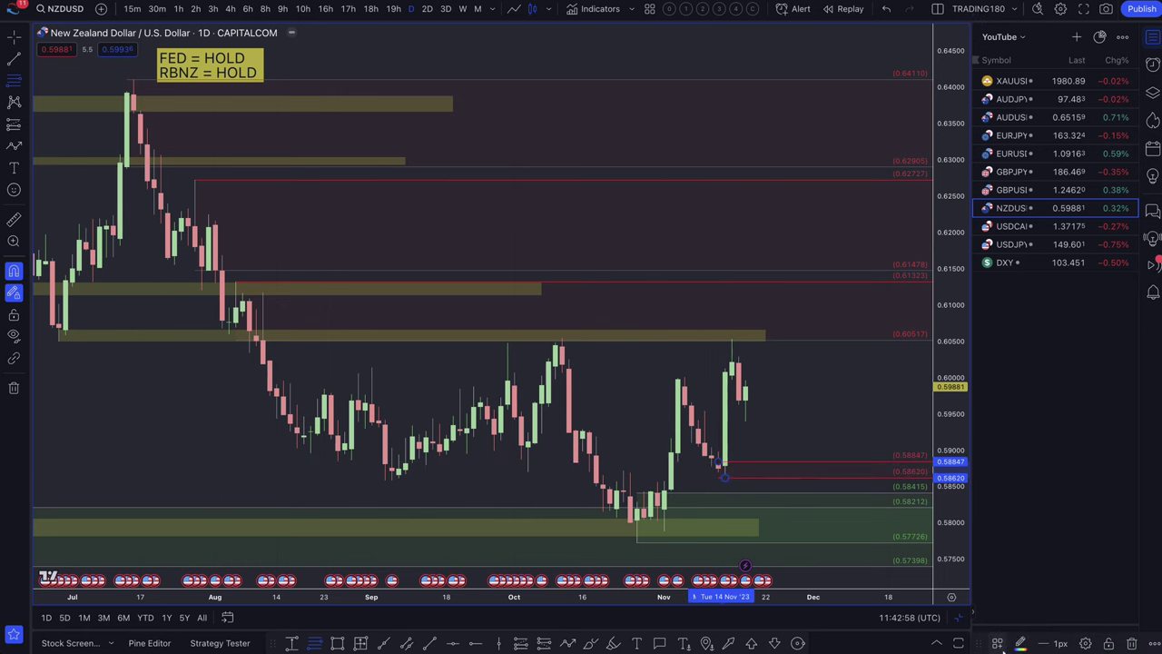
left_click(998, 643)
left_click(1022, 448)
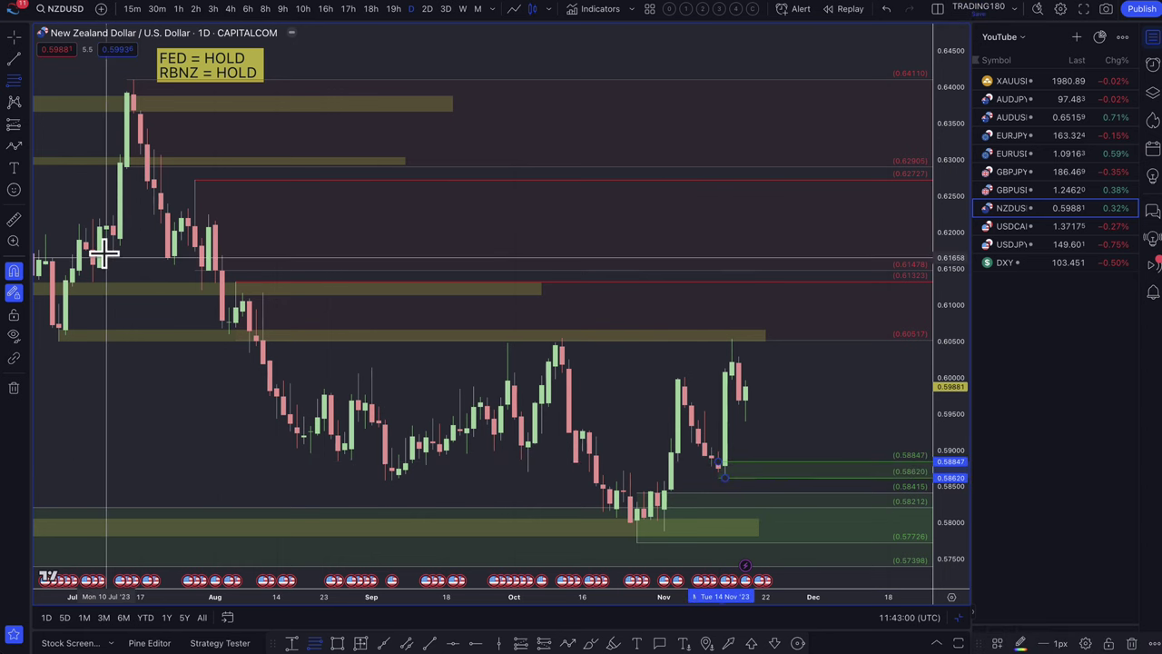
Step: Draw a trial V-shaped projected path from the last candle, then delete it
left_click(13, 145)
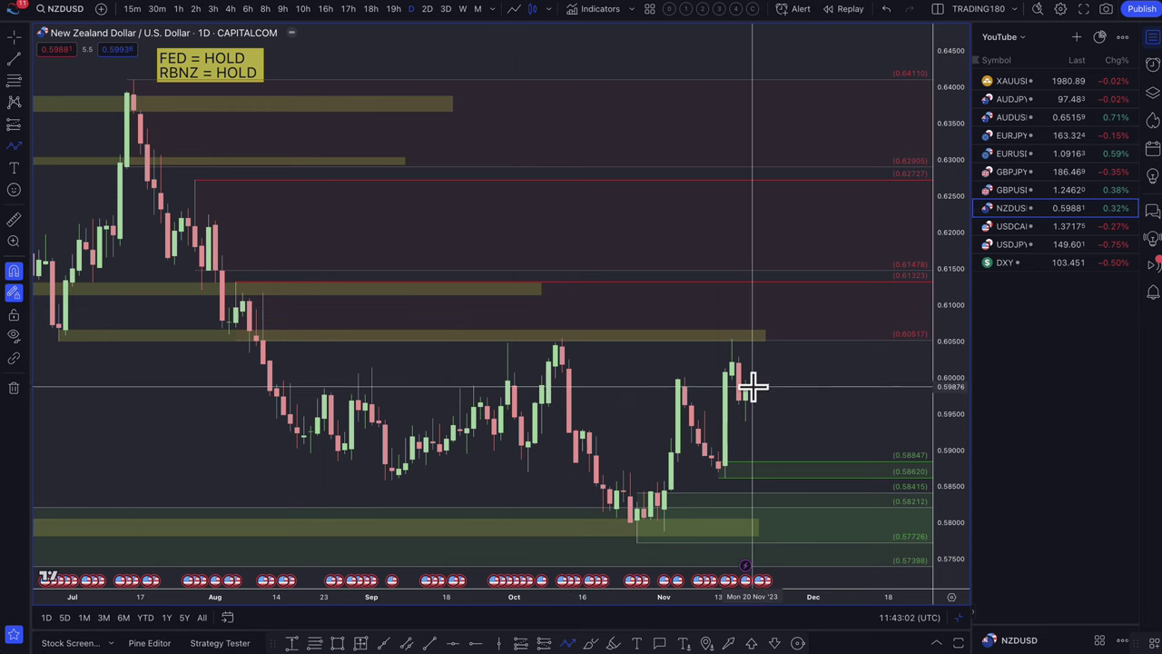
left_click(744, 389)
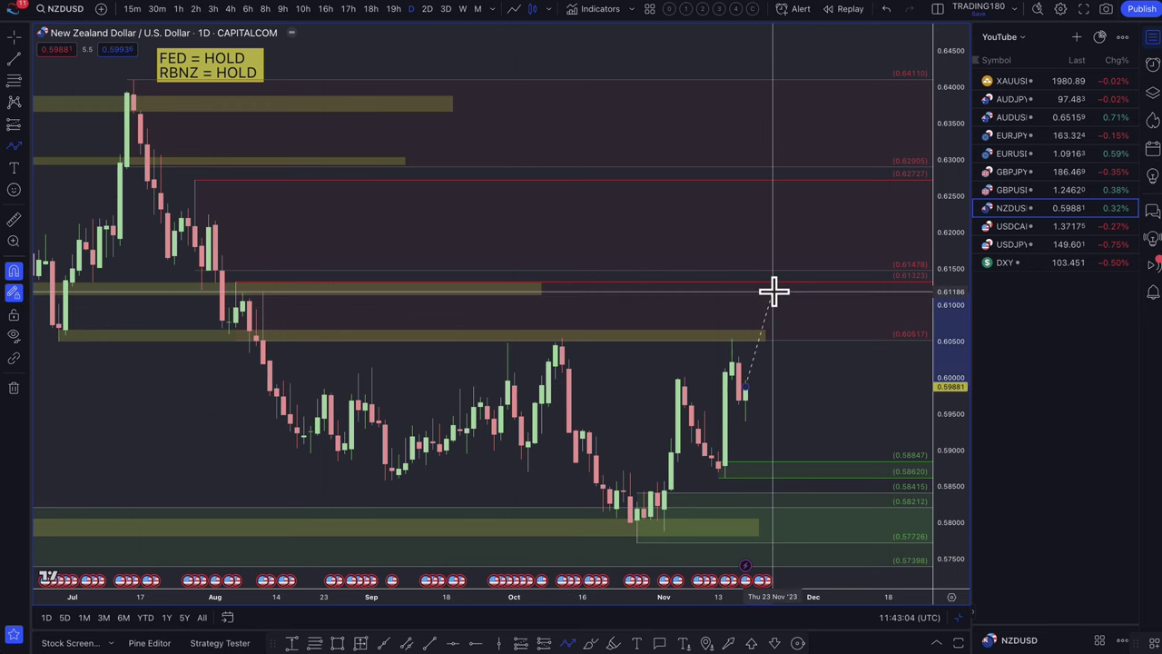
left_click(772, 292)
left_click(793, 381)
double_click(818, 301)
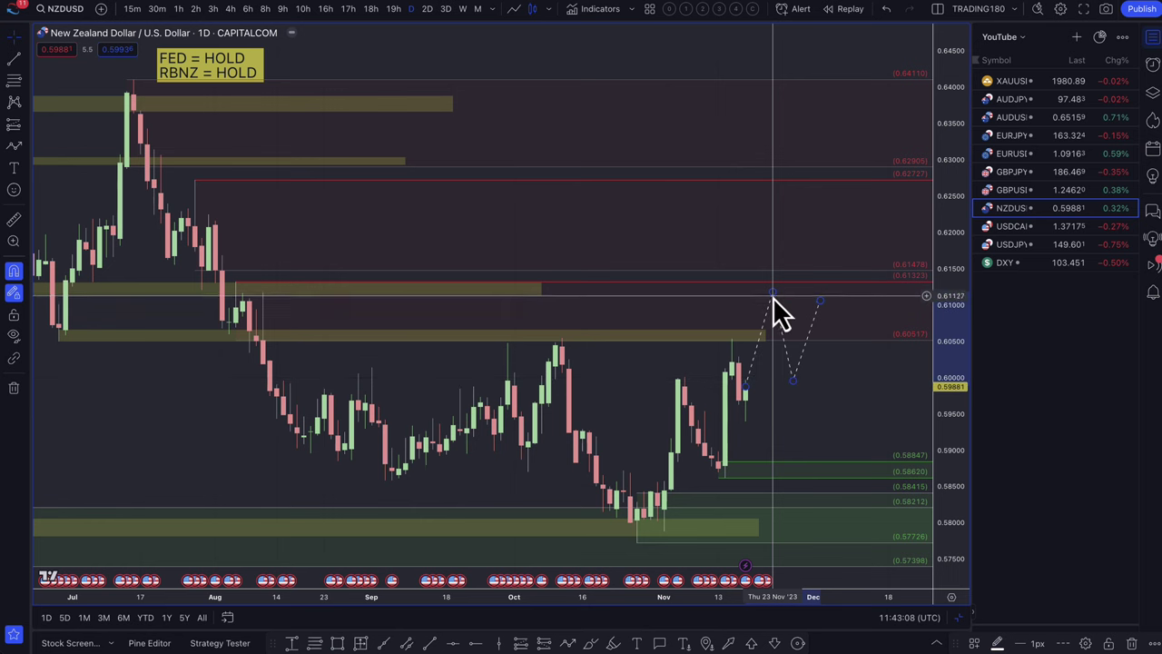
mouse_move(773, 294)
left_mouse_down()
mouse_move(768, 474)
mouse_move(771, 300)
left_mouse_up()
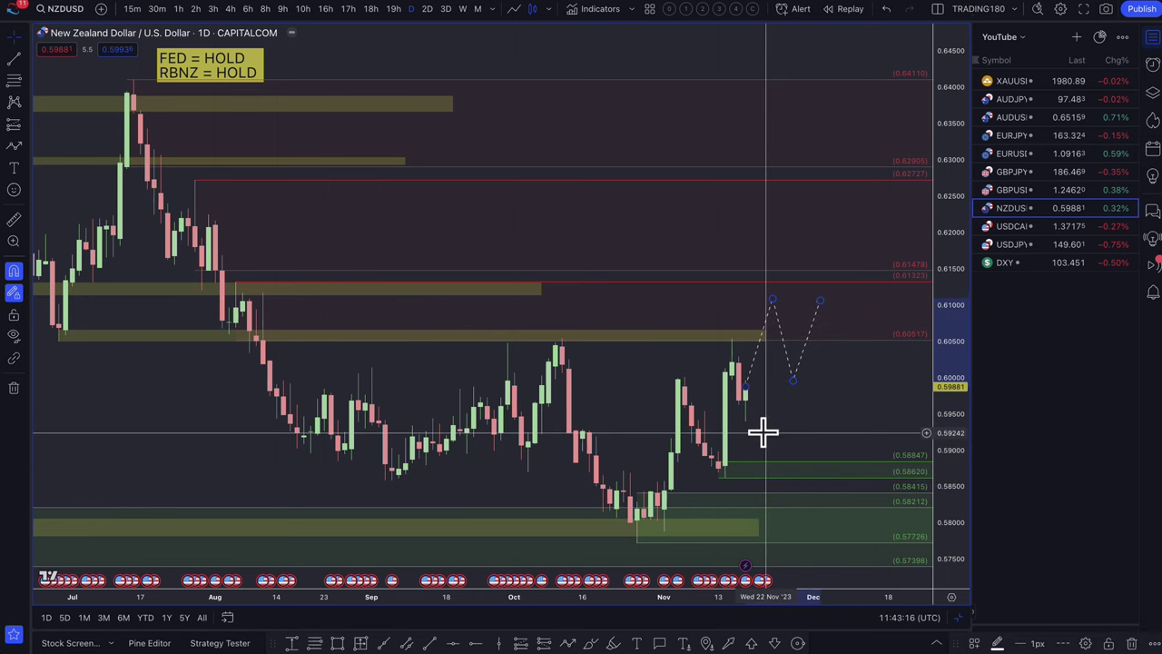
key("Delete")
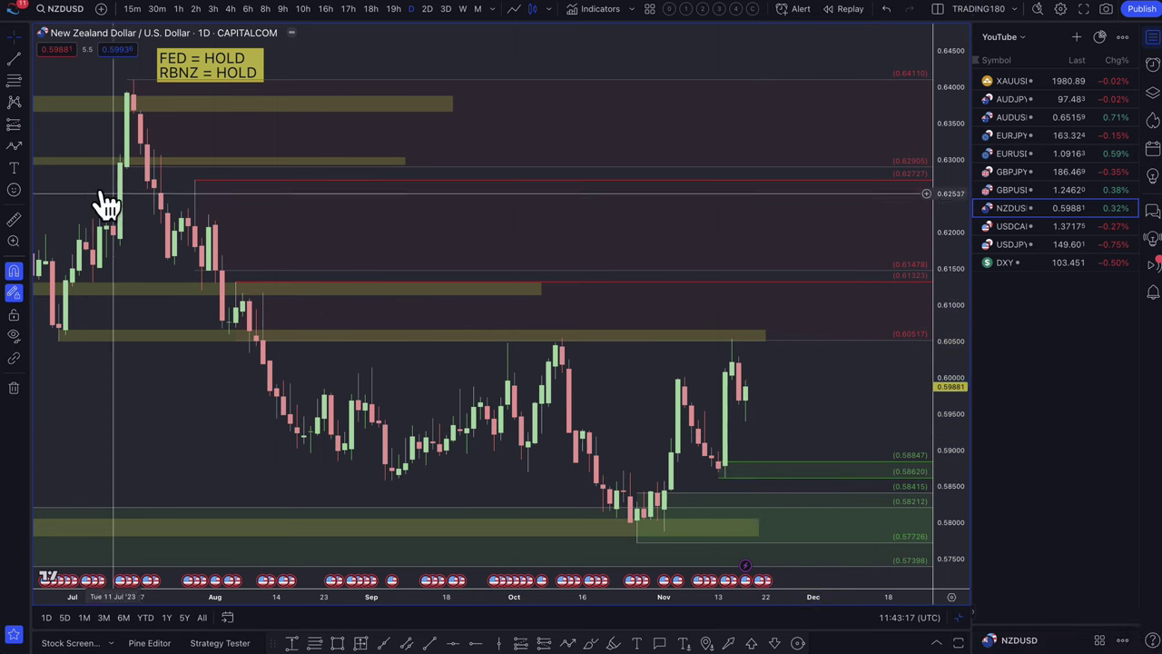
Step: Start a rise-then-drop projected path from the last candle, peaking just above the yellow zone
left_click(15, 148)
left_click(744, 388)
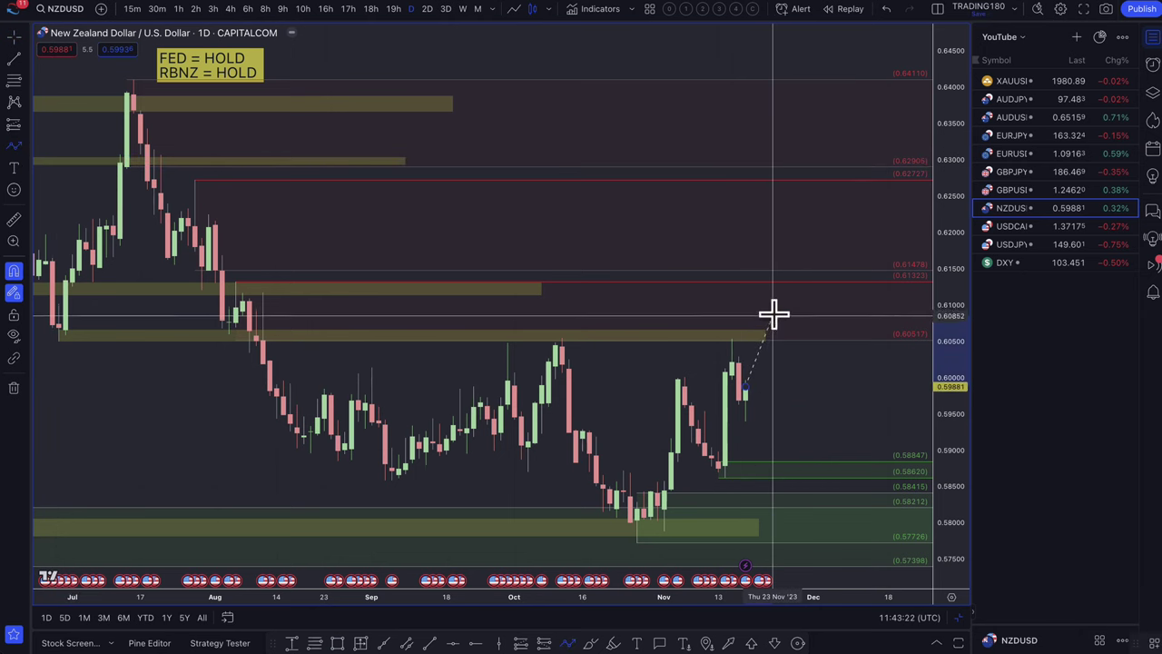
left_click(772, 317)
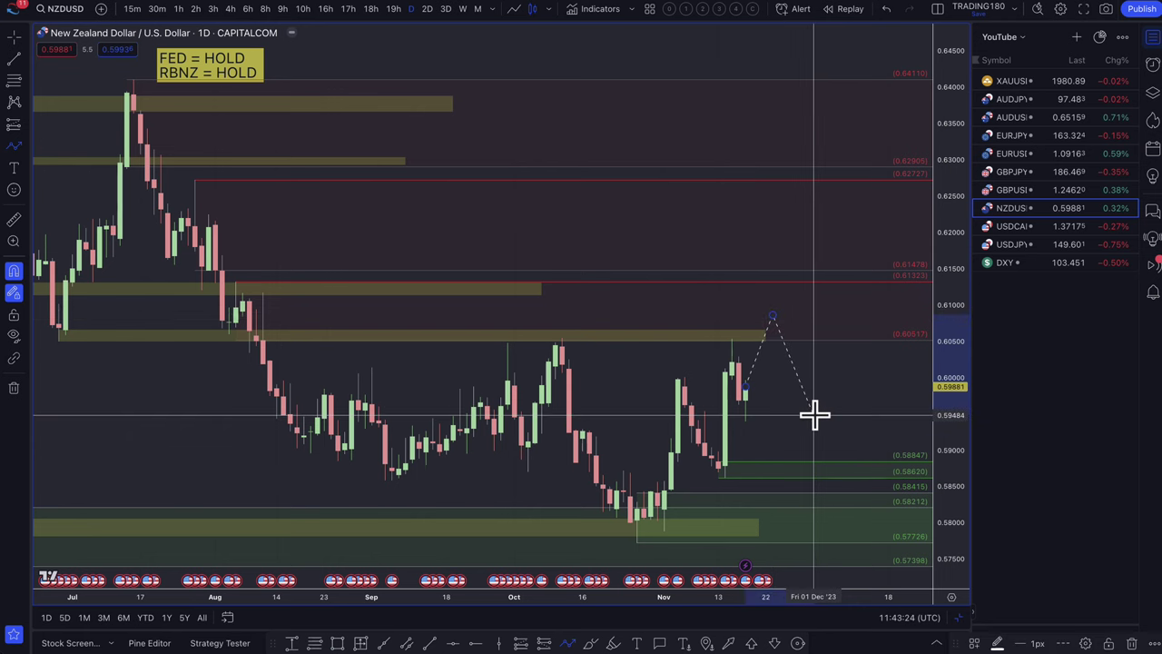
Step: Extend the yellow zone near 0.6050 further right, then load the GBPUSD chart
scroll(814, 415, "down", 5)
scroll(817, 317, "down", 3)
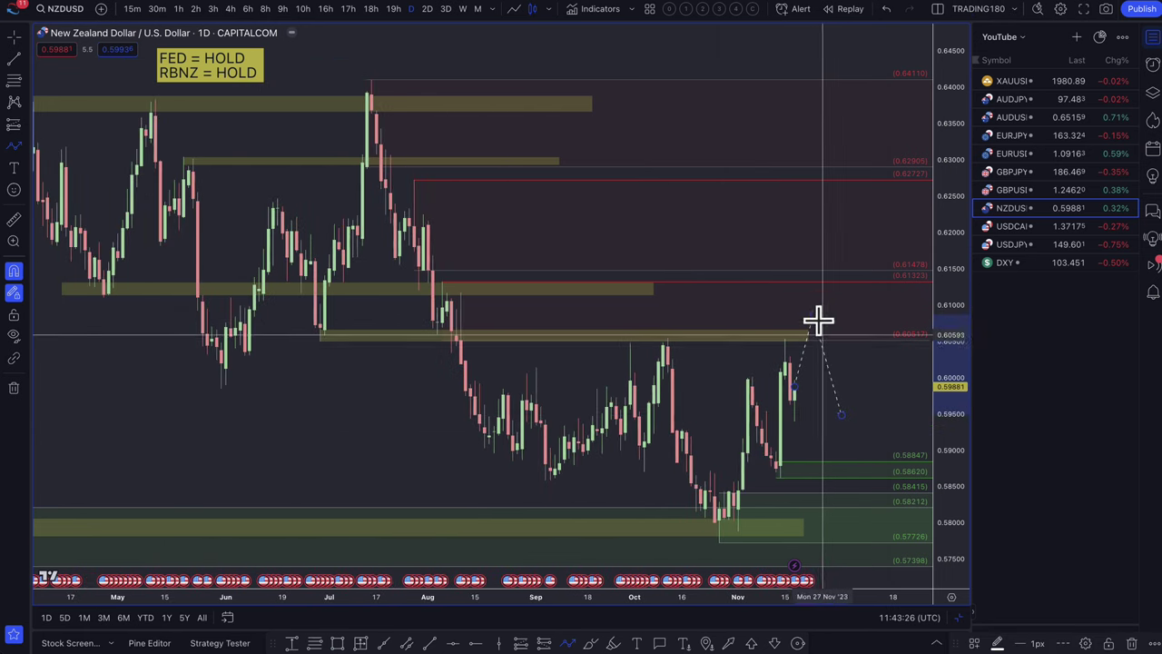
left_click_drag(807, 333, 881, 335)
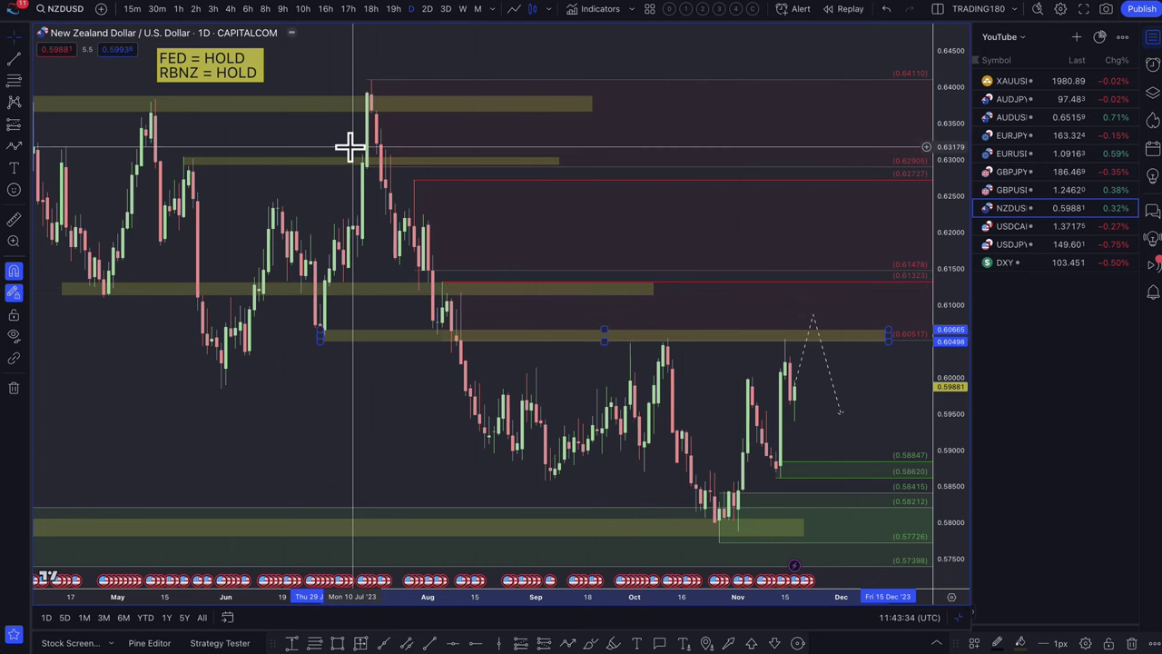
left_click(1011, 197)
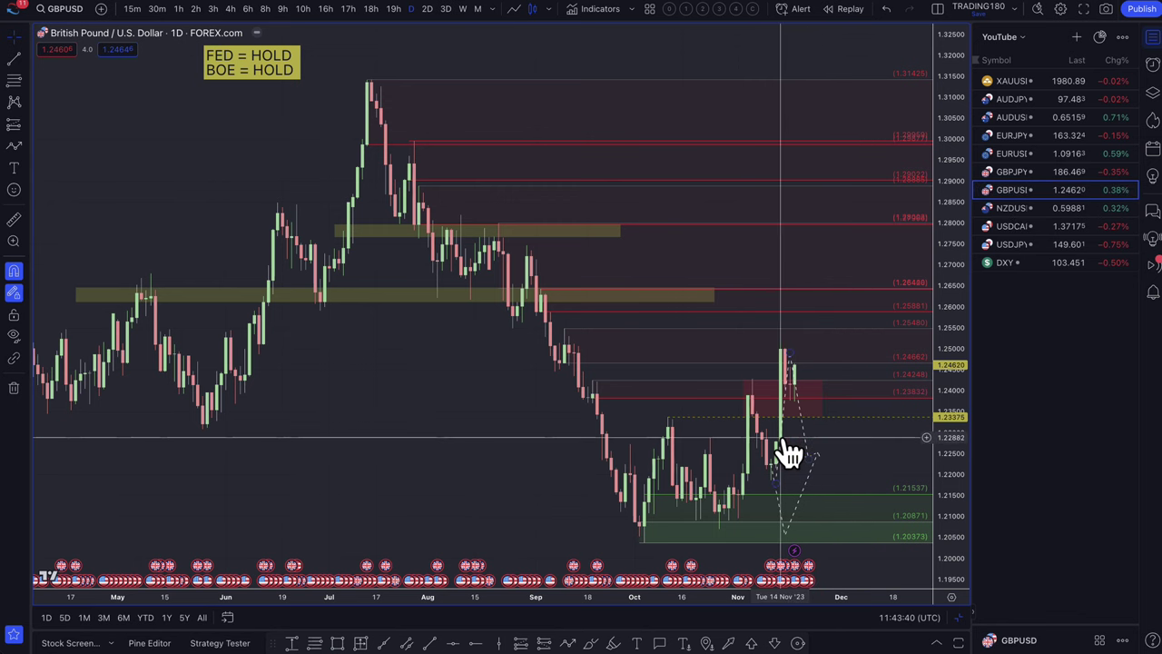
Step: Delete the small red box beside the November candles on the GBPUSD chart
scroll(780, 438, "up", 2)
scroll(781, 438, "up", 2)
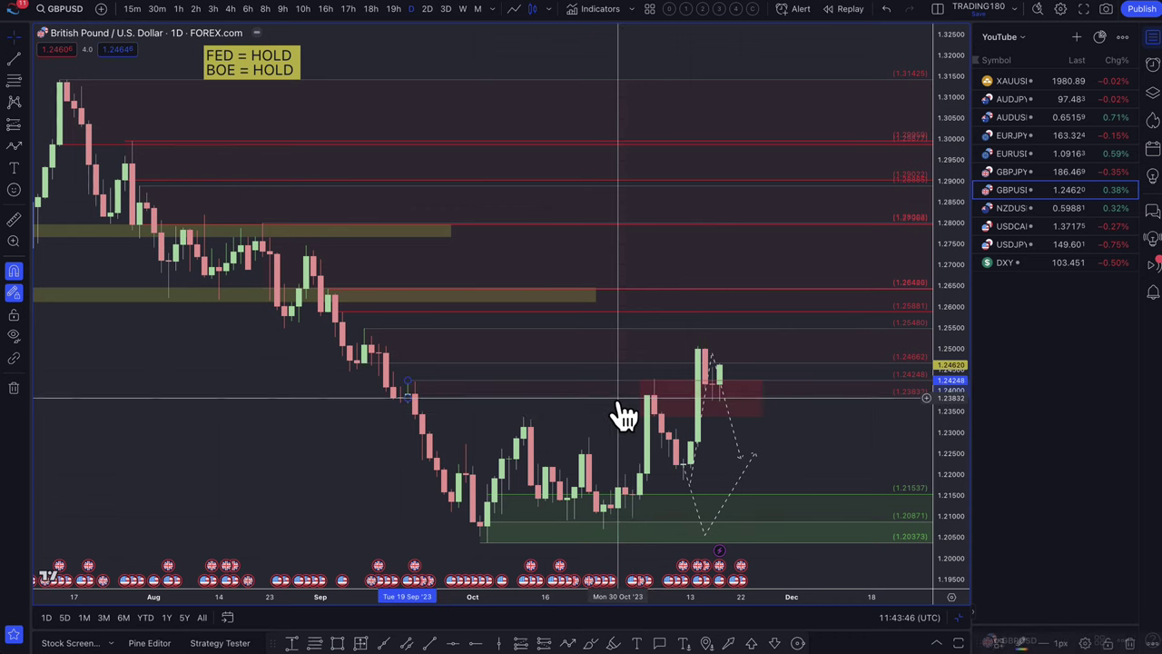
left_click(679, 394)
key("Delete")
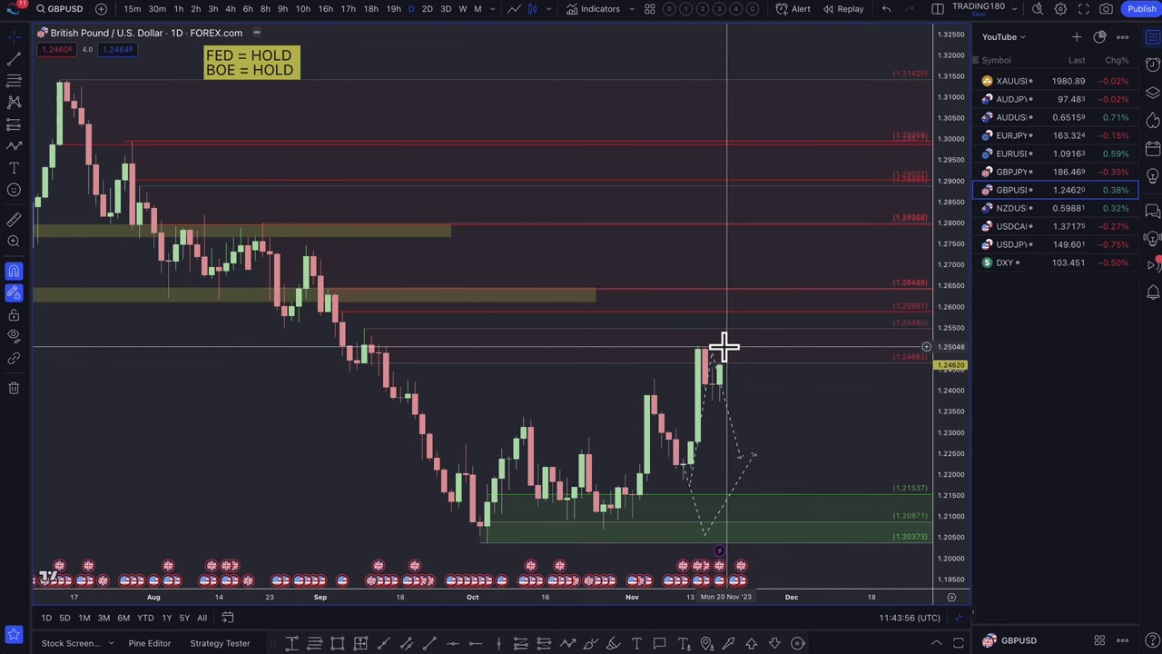
Step: Undo the lower dip of the projected path and switch to the Bloomberg article
scroll(751, 357, "down", 3)
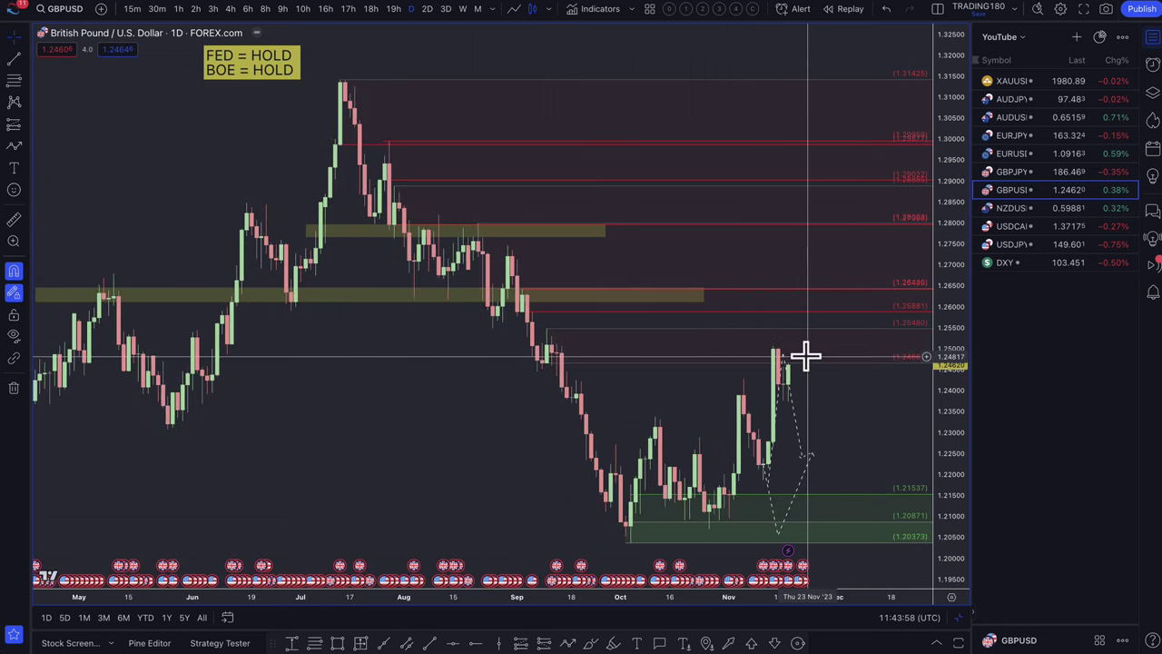
scroll(809, 353, "up", 6)
key("ctrl+z")
key("ctrl+z")
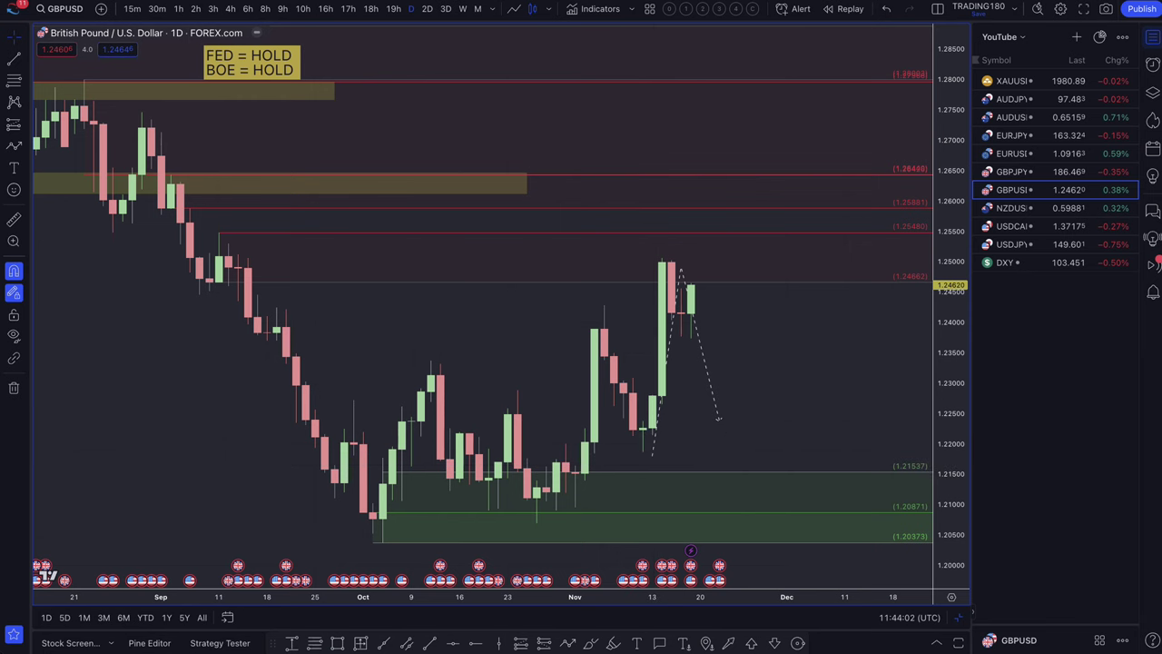
left_click(382, 2)
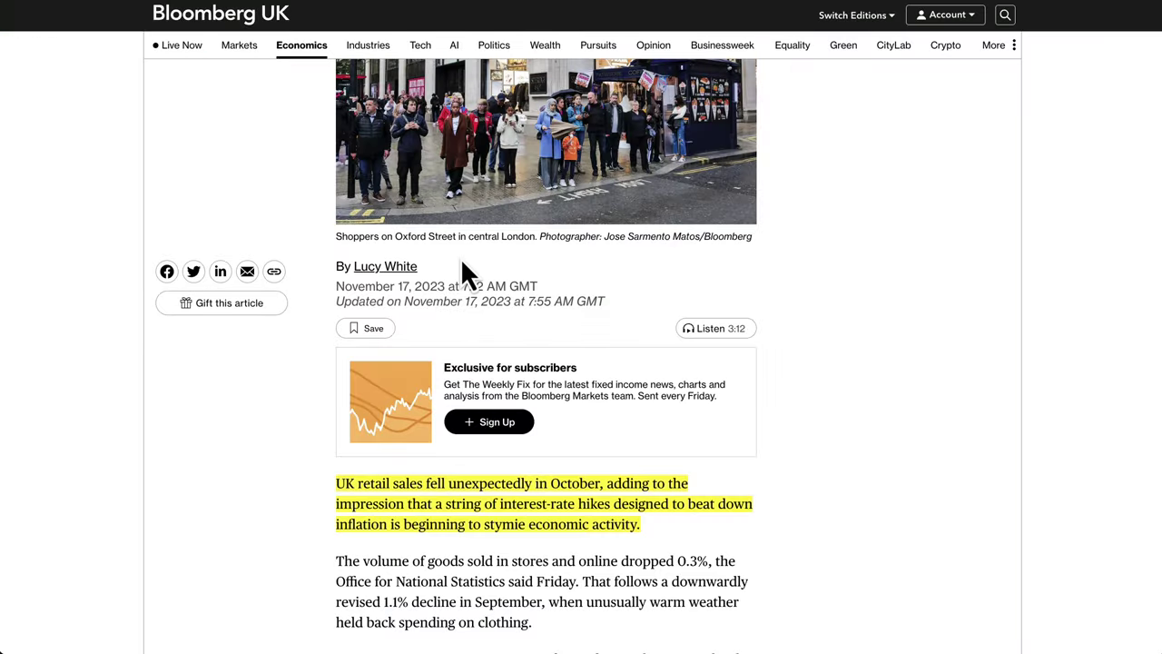
Step: Select the end of the second headline bullet, then scroll to the 14-rate-hikes paragraph below the chart
scroll(460, 258, "up", 4)
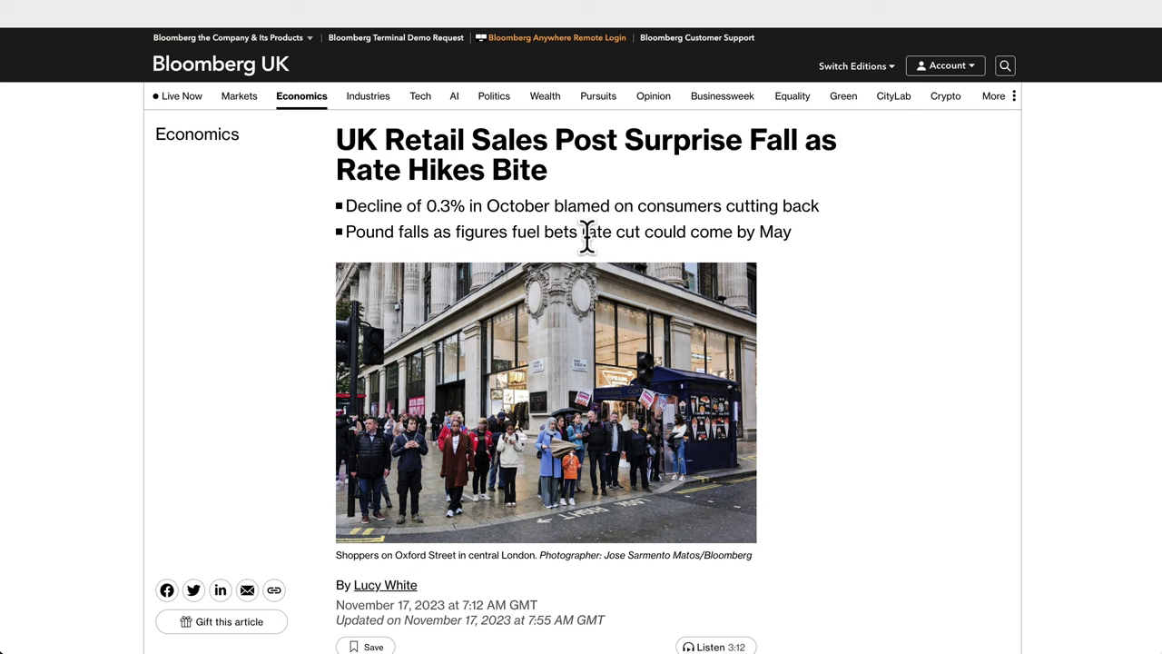
left_click_drag(484, 231, 798, 234)
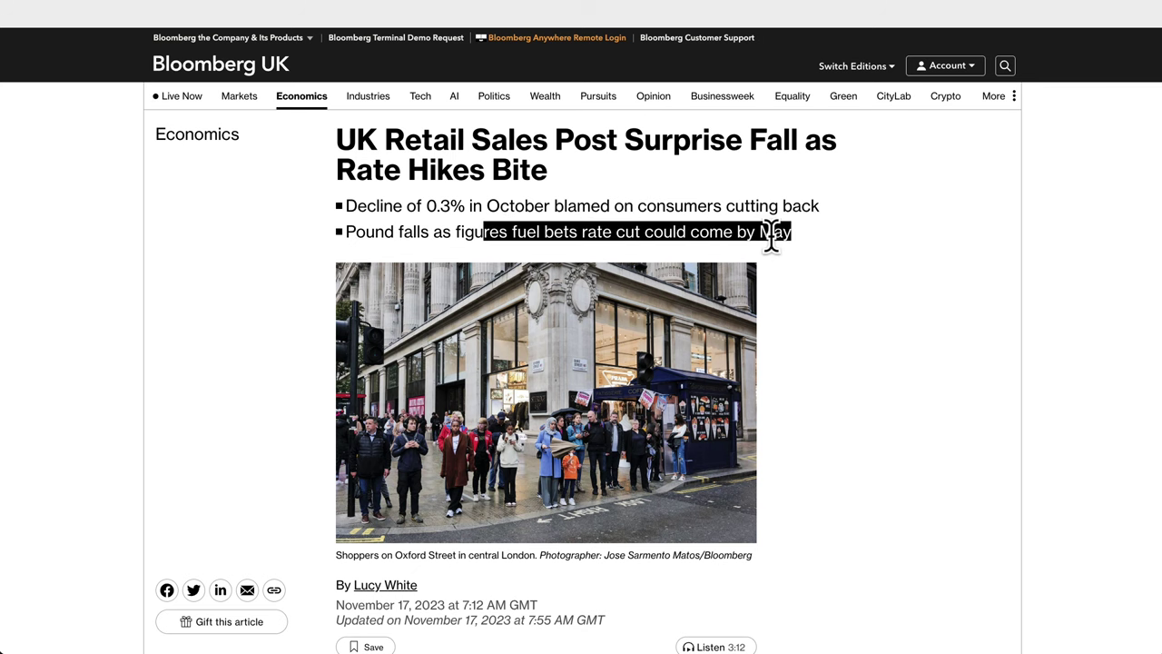
scroll(801, 372, "down", 6)
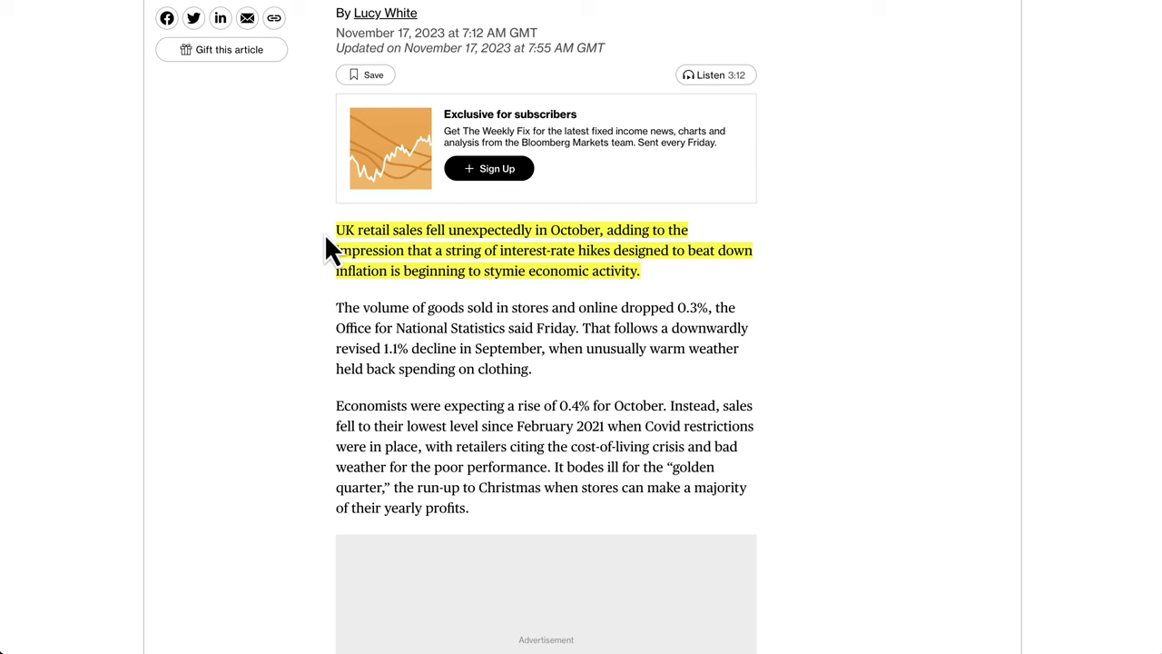
mouse_move(383, 227)
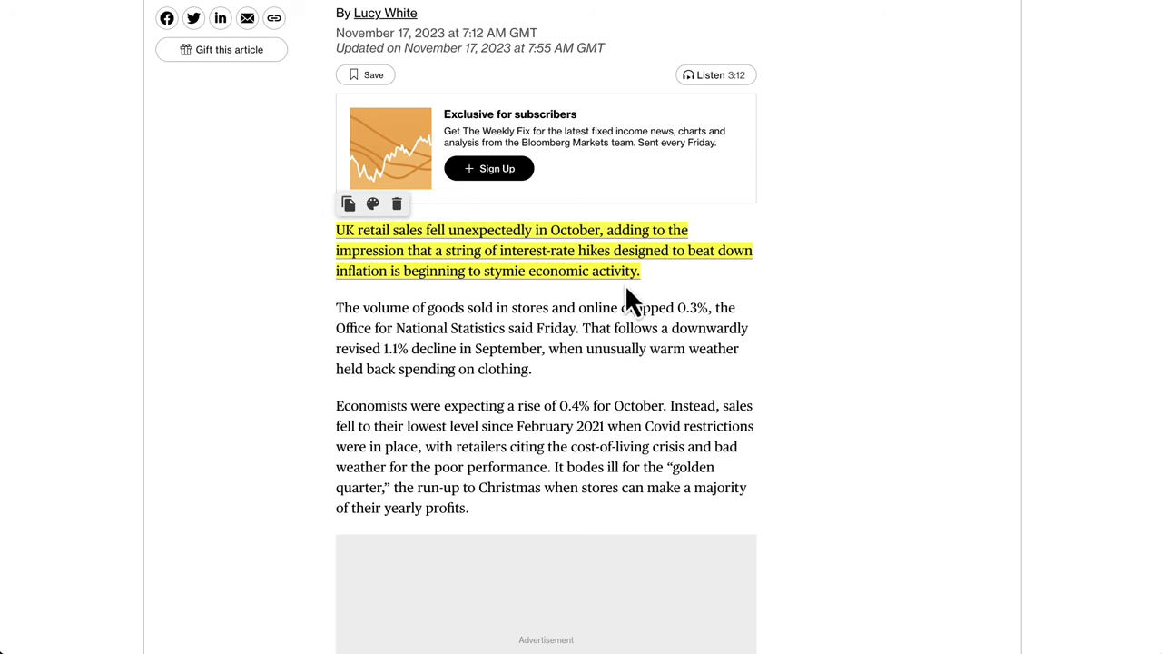
scroll(633, 300, "down", 9)
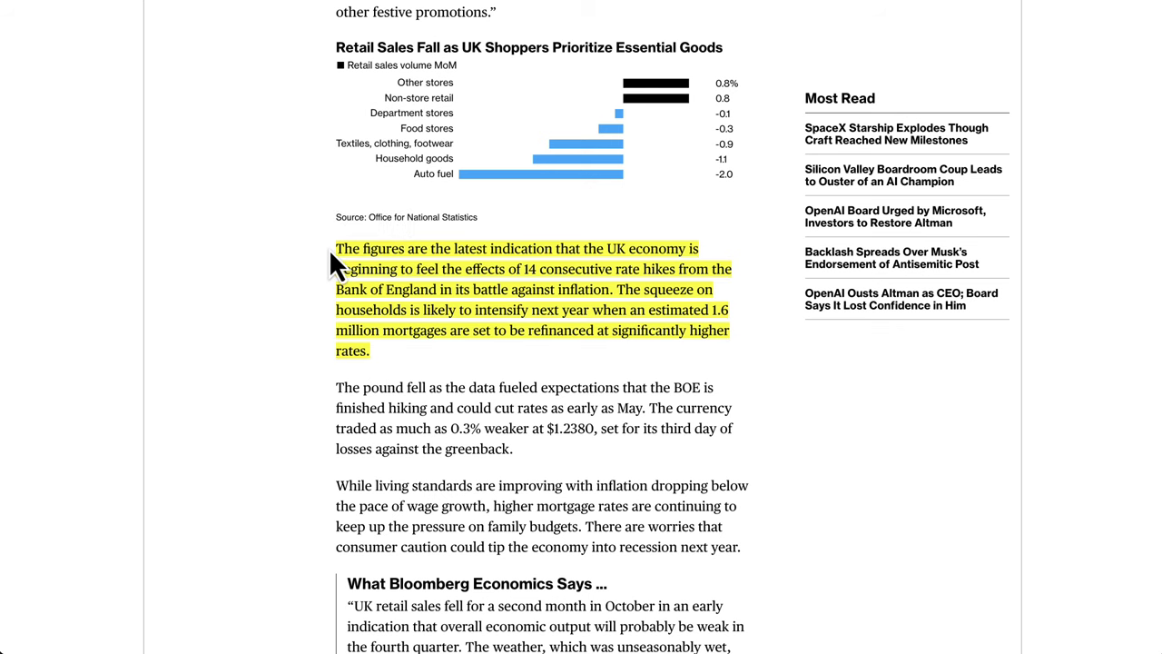
Step: Clear the stray selection and scroll back to the 'UK Retail Sales Post Surprise Fall' headline
left_click_drag(333, 247, 532, 252)
left_click(518, 263)
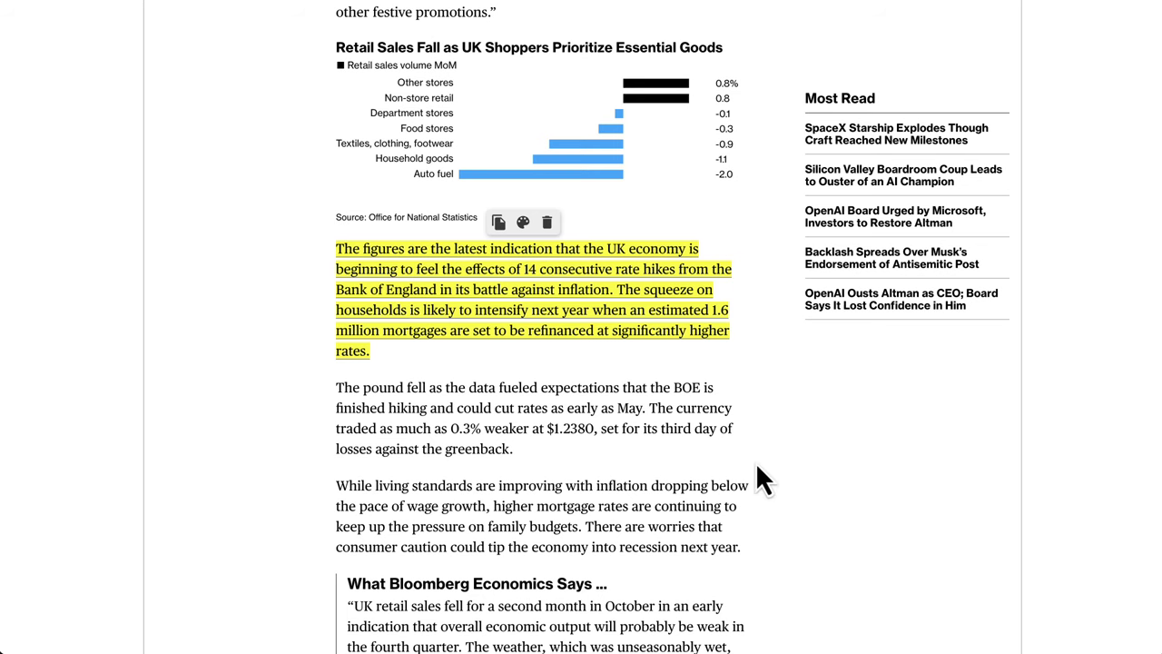
scroll(758, 467, "down", 9)
scroll(758, 467, "down", 10)
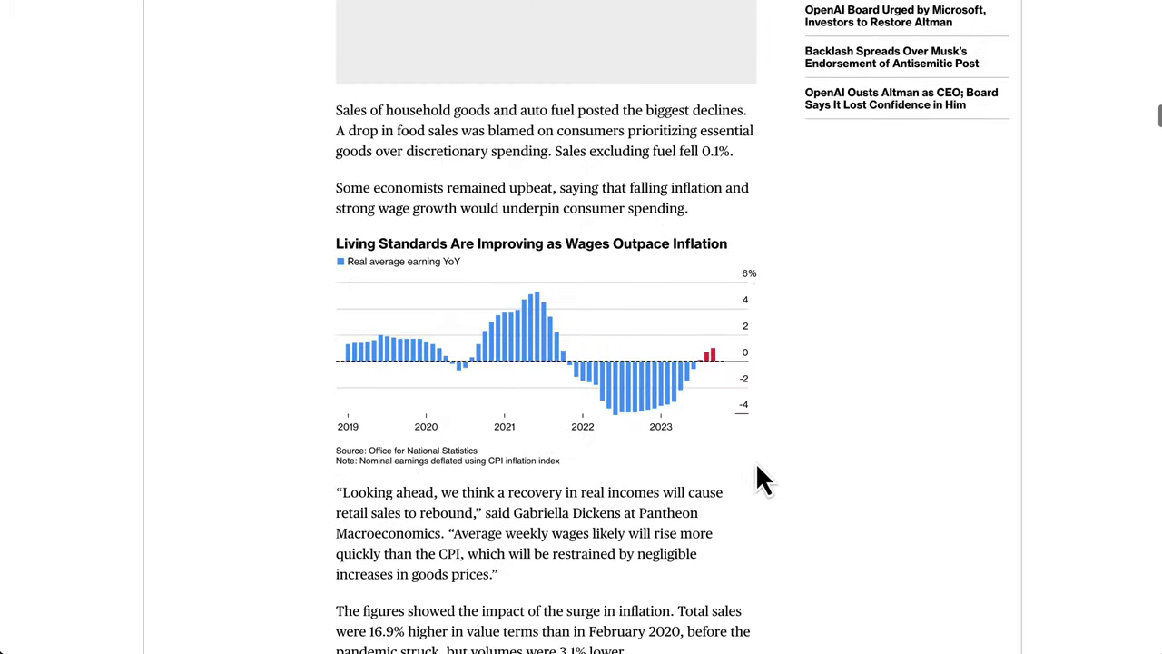
scroll(797, 292, "up", 18)
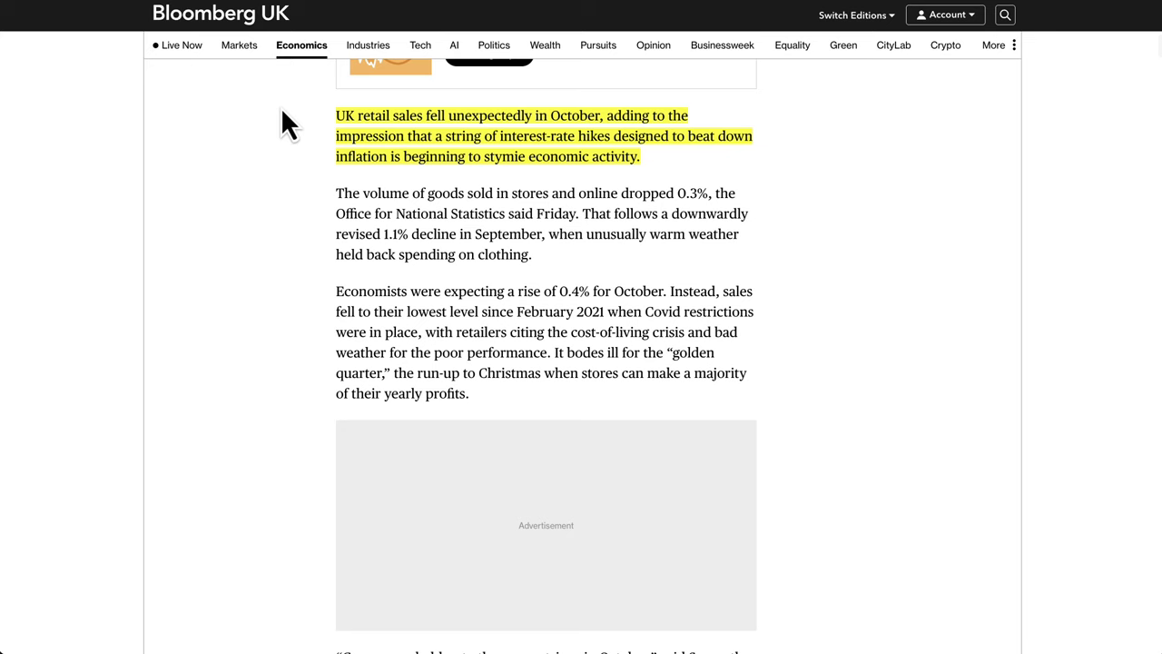
scroll(323, 283, "up", 2)
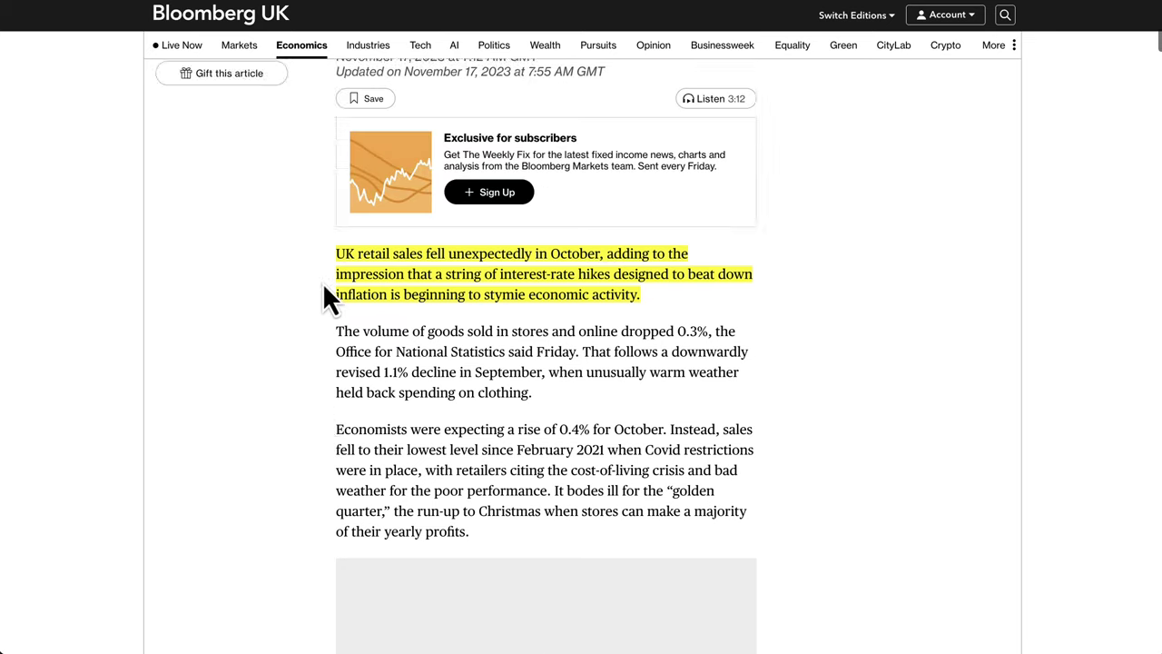
scroll(324, 289, "up", 8)
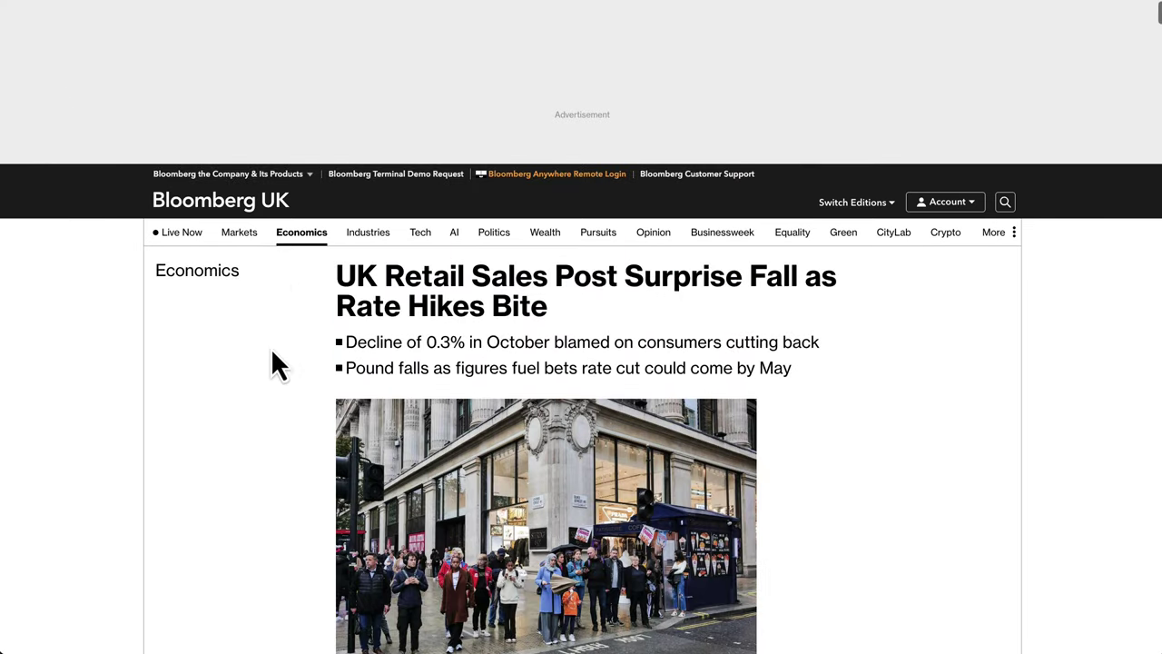
scroll(270, 349, "down", 2)
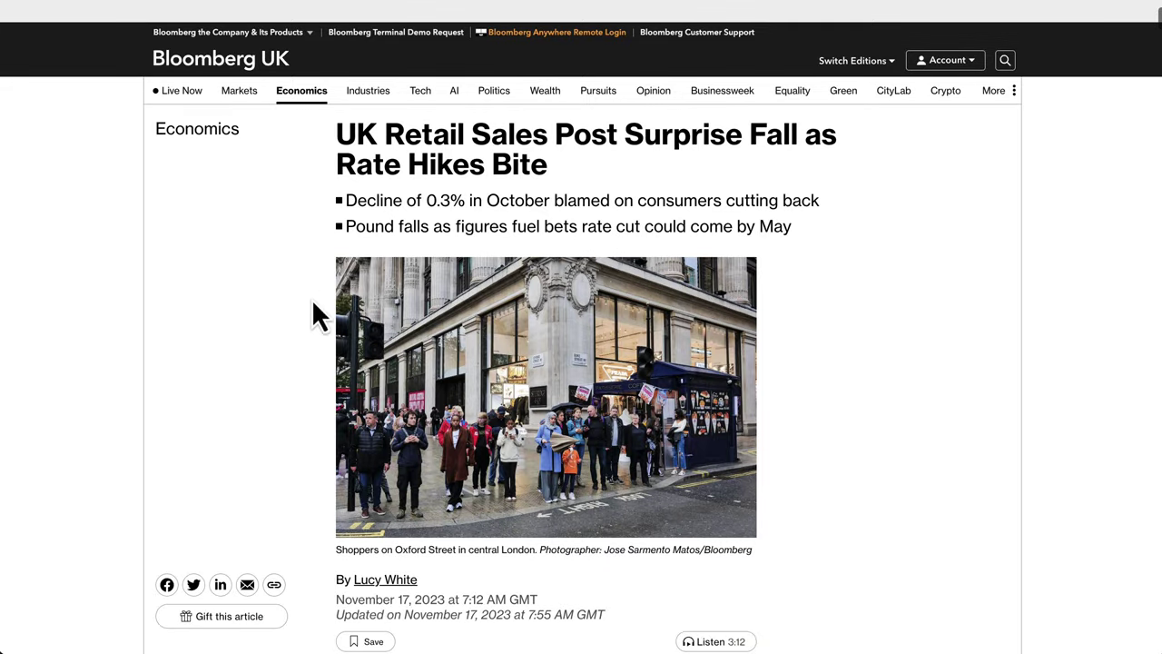